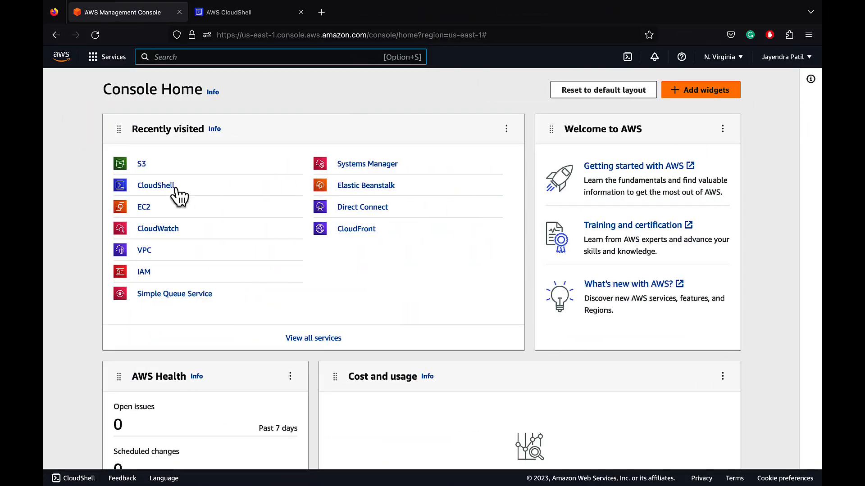
- Create an S3 bucket with default settings, named with the account holder's name plus "-versioning", and open it
click(141, 165)
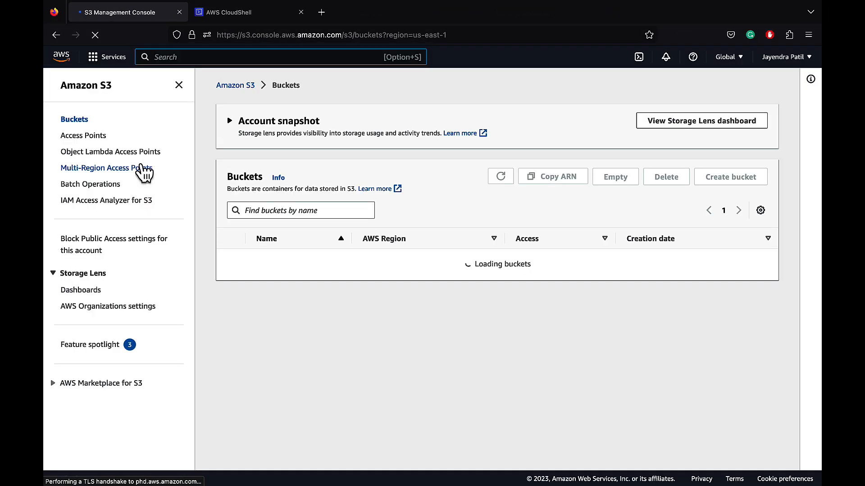
click(178, 85)
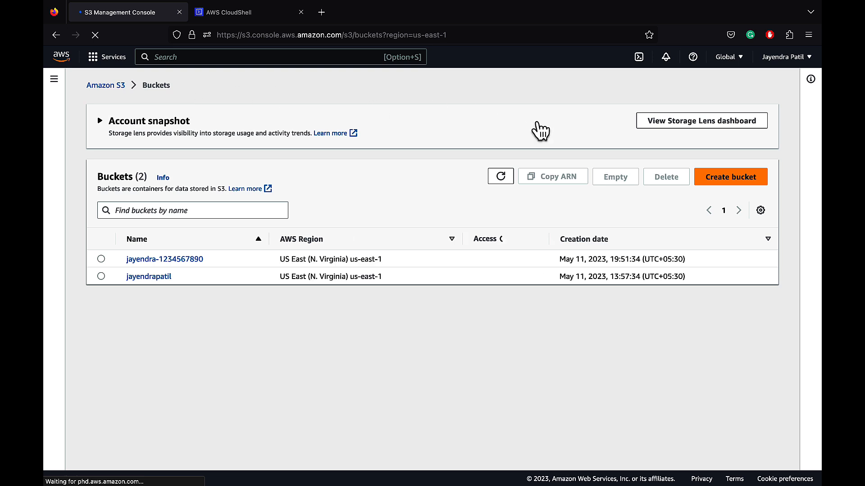
click(730, 181)
click(322, 208)
text(jayendrapatil)
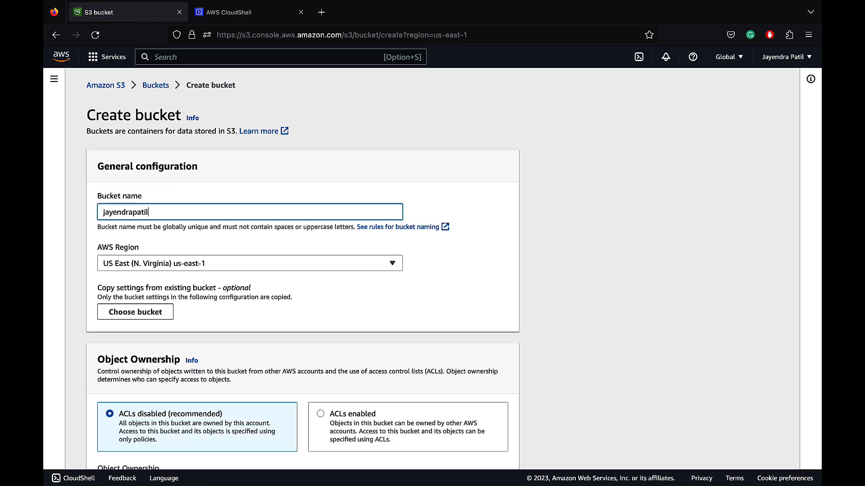
text(-versioning)
scroll(455, 277, down, 10)
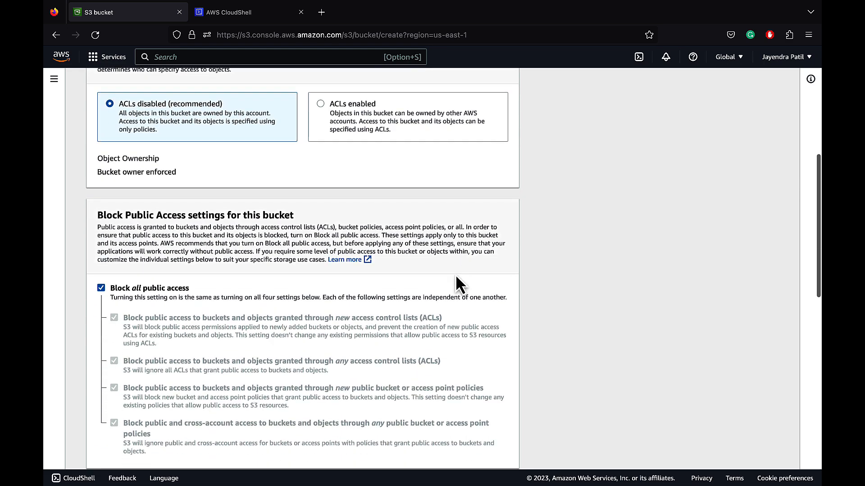
scroll(456, 278, down, 7)
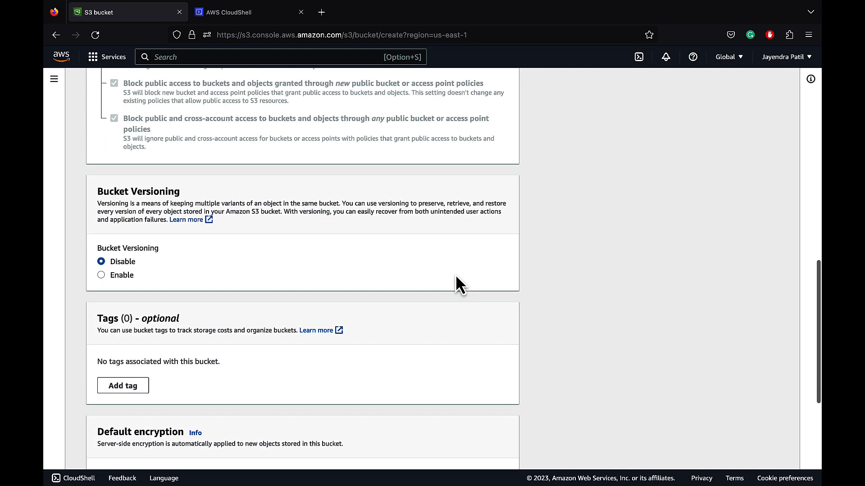
scroll(456, 277, down, 7)
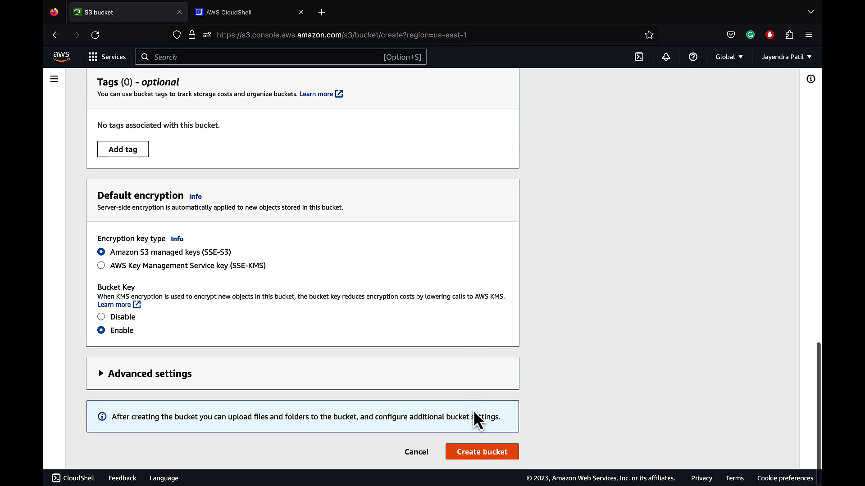
click(480, 455)
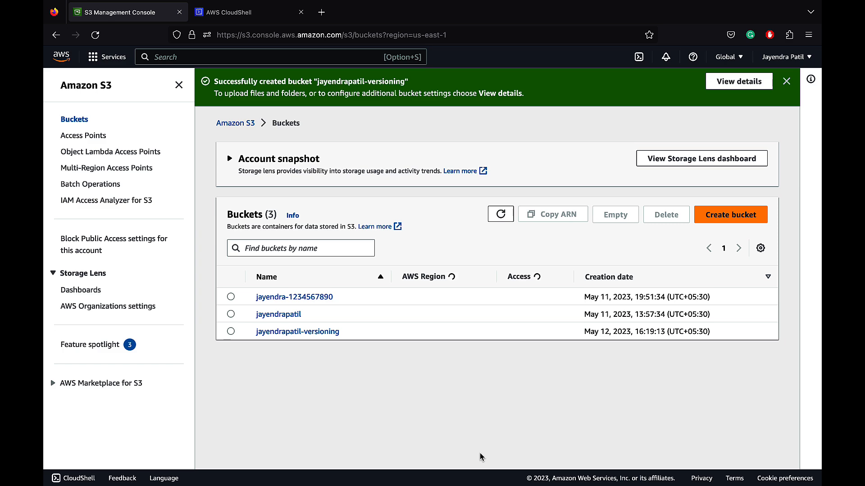
click(178, 85)
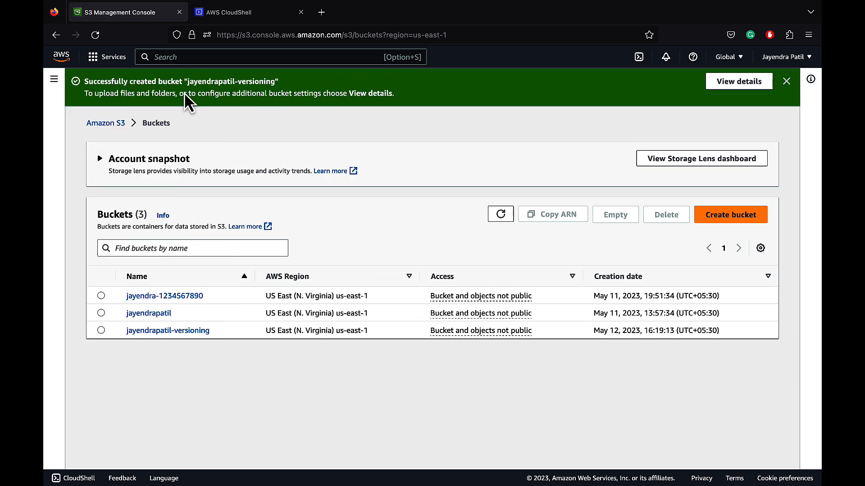
click(165, 333)
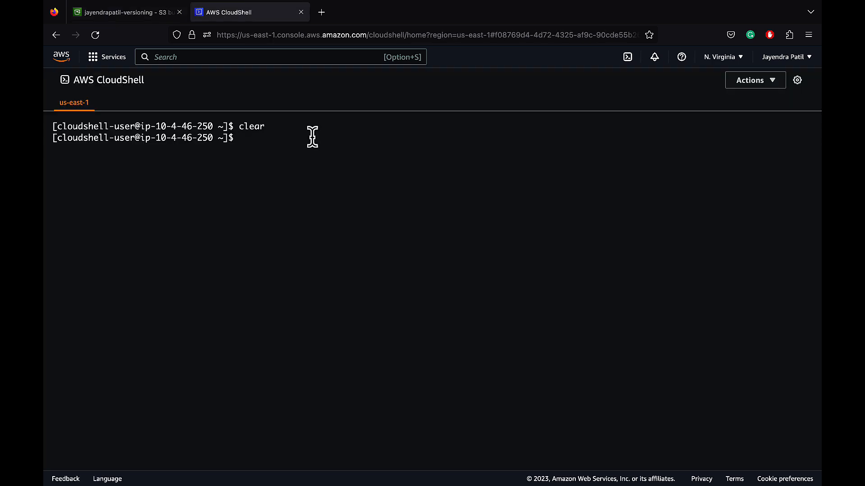
- In CloudShell, write "Hello from cloudshell v1" to unversioned.txt, upload it to the new bucket with aws s3 cp, and refresh the bucket's object list
text(echo "Hello from cloudshell v1" > unversioned.txt)
key(Return)
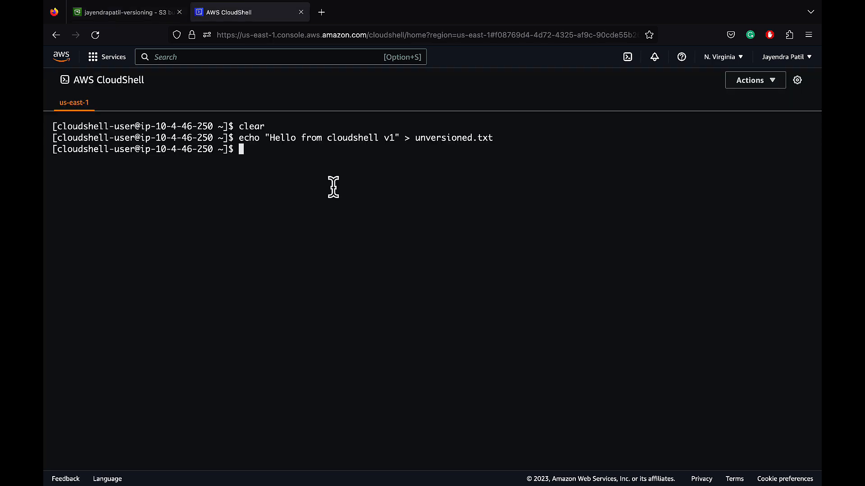
text(aws s3 cp unversioned.txt s3://jayendrapatil-versioning)
key(Return)
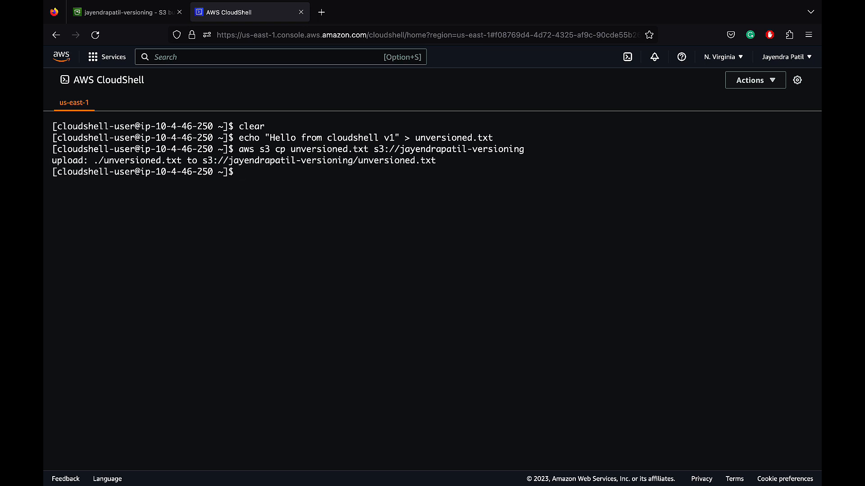
click(136, 14)
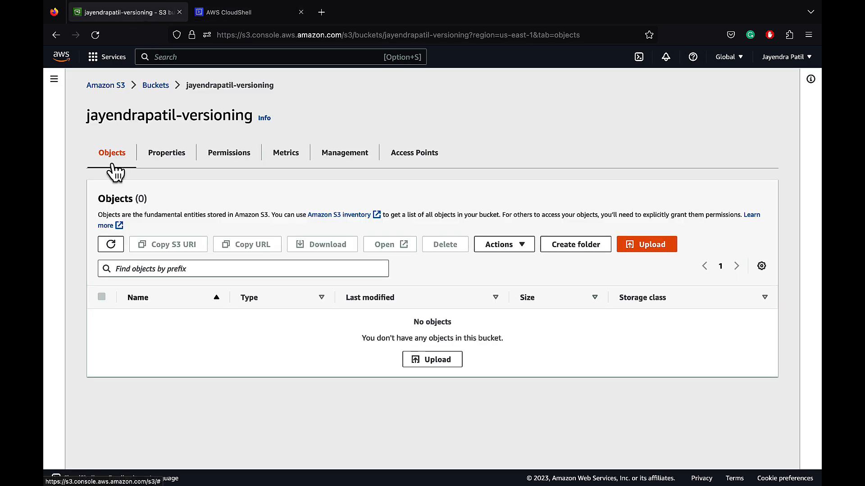
click(110, 246)
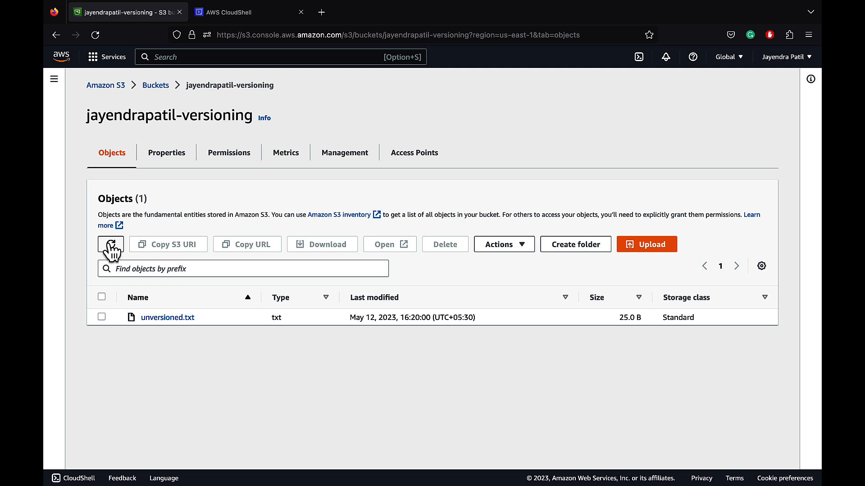
- In CloudShell, overwrite unversioned.txt with the text "Hello from cloudshell v2"
key(ctrl+Tab)
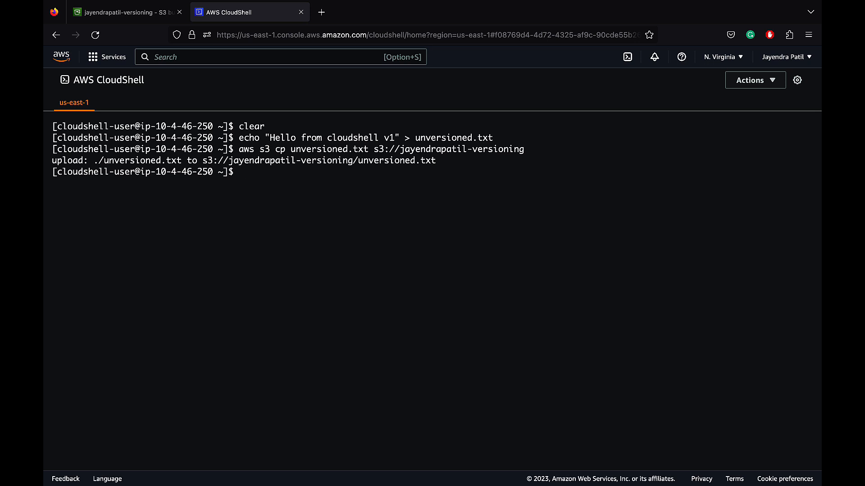
key(Up)
key(Up)
key(Left)
key(Left)
key(Left)
key(Left)
key(Left)
key(Left)
key(Left)
key(Left)
key(Left)
key(Left)
key(Left)
key(Left)
key(Left)
key(Left)
key(Left)
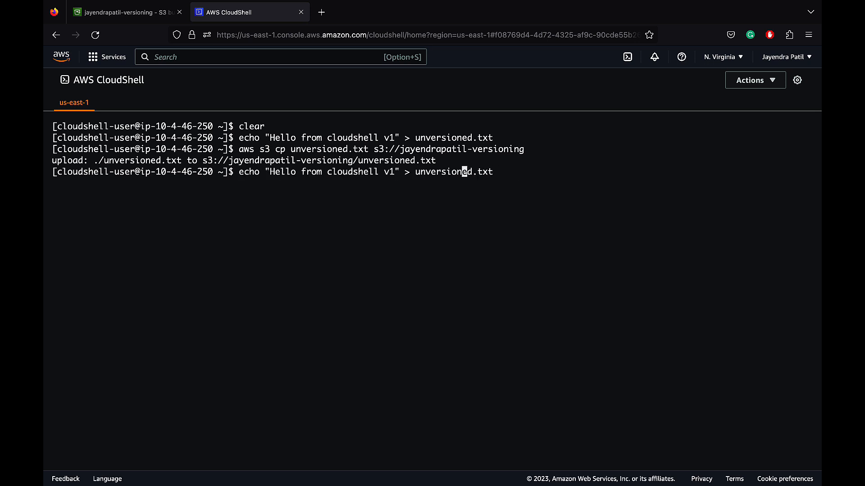
key(Left)
key(Left)
key(Left)
key(Left)
key(BackSpace)
text(2)
key(Return)
- Upload the changed unversioned.txt to the bucket again with aws s3 cp and refresh the bucket's object list
key(Up)
key(Up)
key(Return)
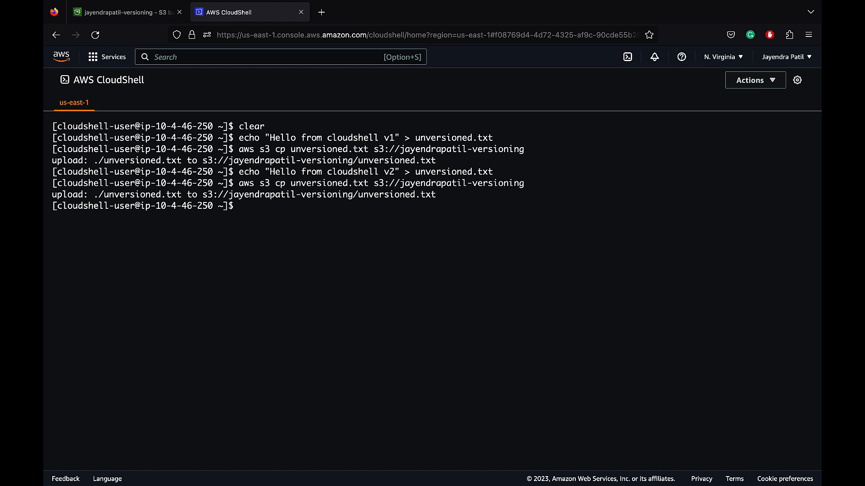
key(ctrl+Tab)
click(110, 245)
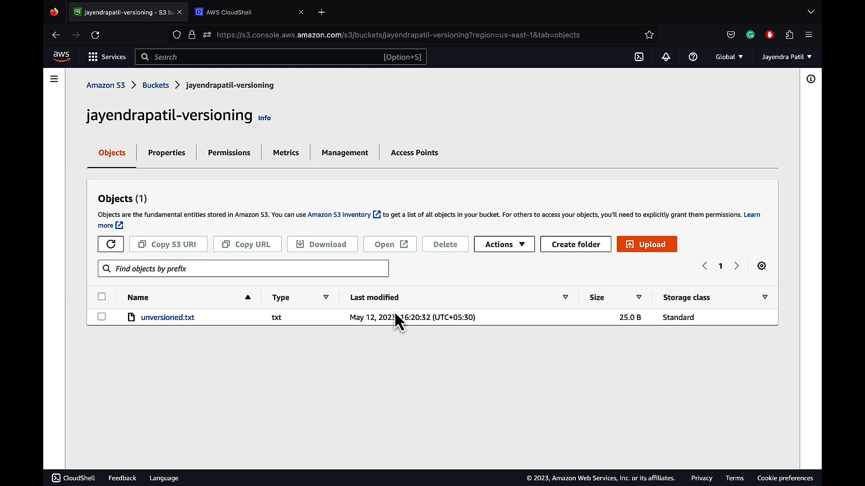
- Enable Bucket Versioning for the bucket, save the change, and show versions in its object list
click(185, 161)
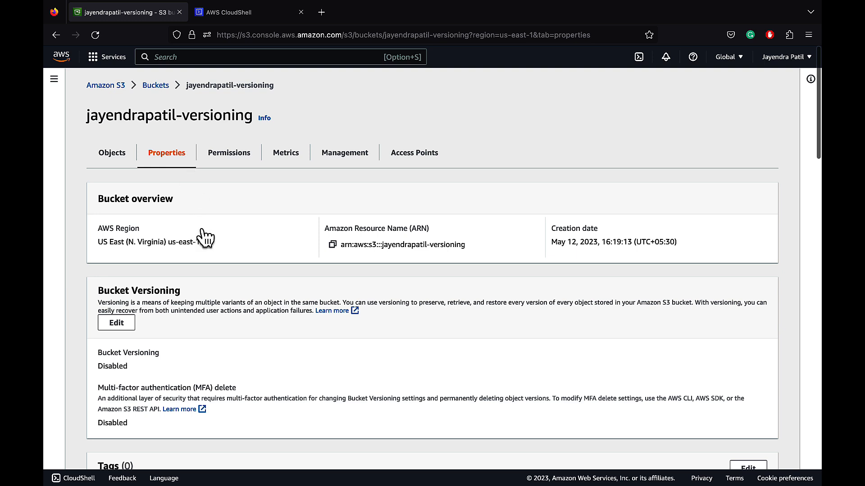
click(121, 324)
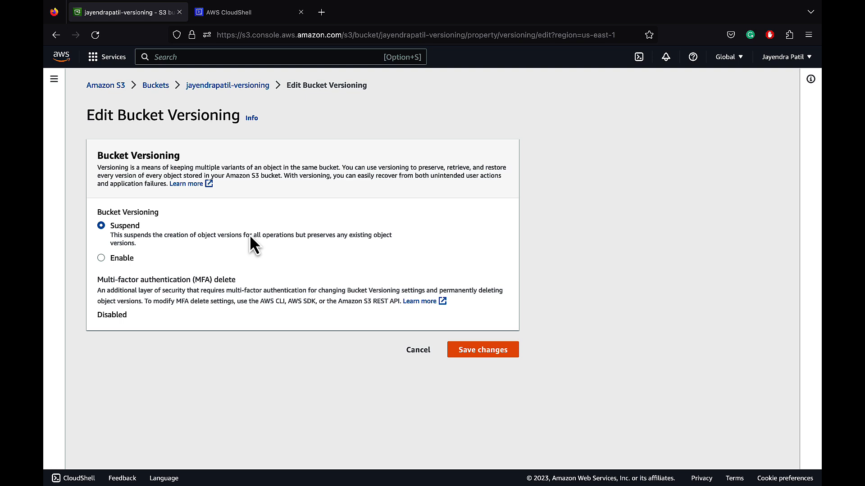
click(101, 258)
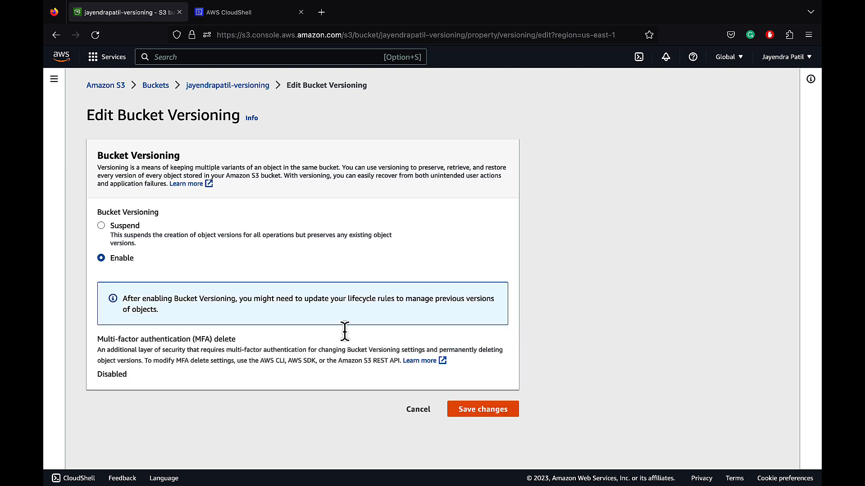
click(469, 410)
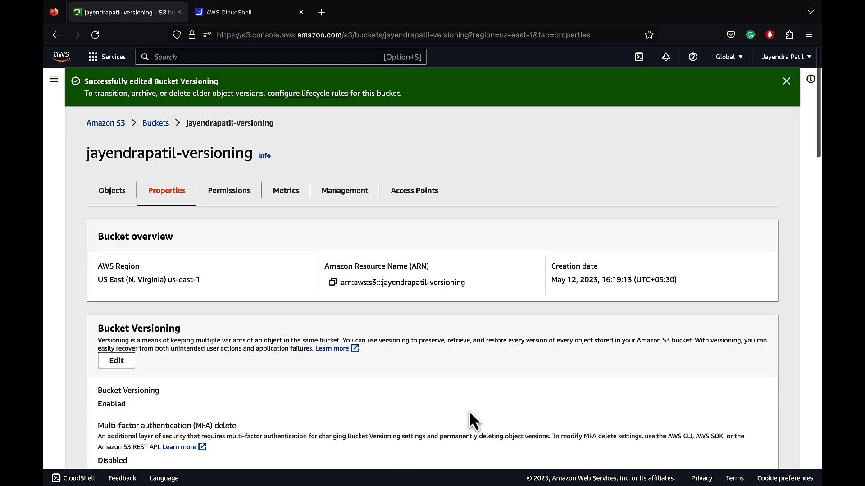
click(115, 191)
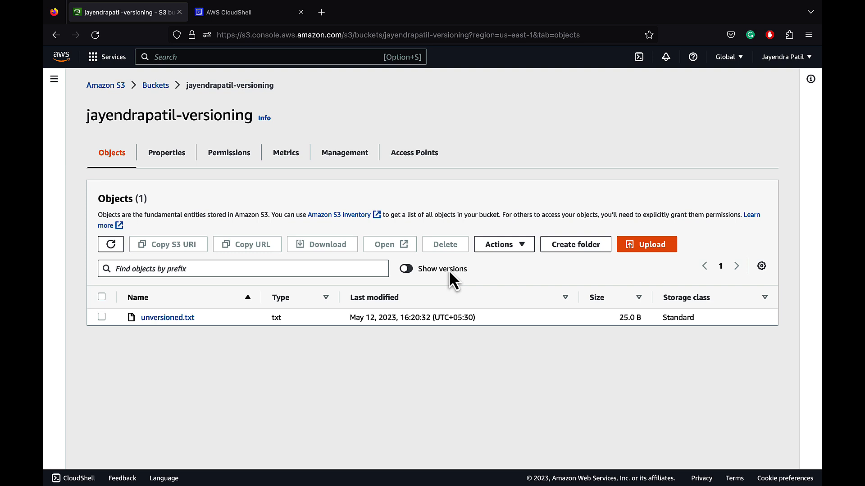
click(405, 270)
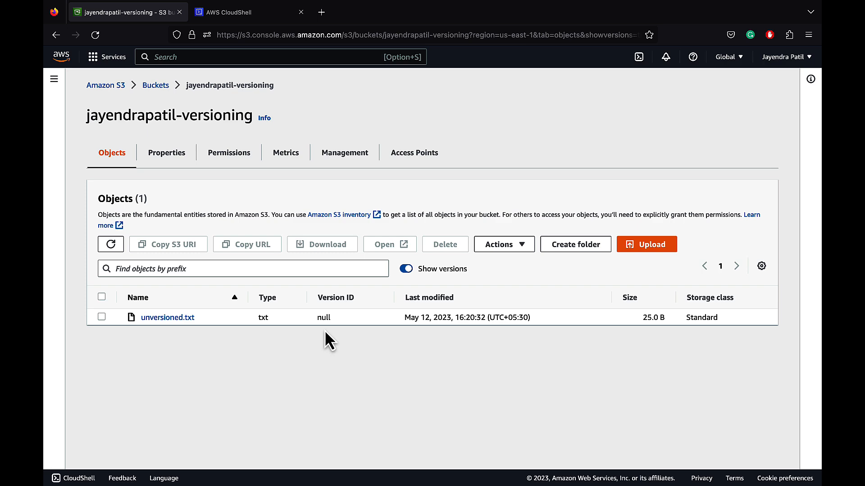
- In CloudShell, write "Hello from cloudshell v1" to a file named versioned.txt
key(ctrl+Tab)
key(Up)
key(Up)
key(Left)
key(Left)
key(Left)
key(Left)
key(Left)
key(Left)
key(Left)
key(Left)
key(Left)
key(Left)
key(Left)
key(Left)
key(Left)
key(BackSpace)
key(BackSpace)
key(Left)
key(Left)
key(Left)
key(Left)
key(BackSpace)
text(1)
key(Return)
- Upload versioned.txt to the bucket with aws s3 cp and refresh the bucket's list of object versions
key(Up)
key(Up)
key(Left)
key(Left)
key(Left)
key(Left)
key(Left)
key(Left)
key(Left)
key(Left)
key(Left)
key(Left)
key(Left)
key(Left)
key(Left)
key(Left)
key(Left)
key(Left)
key(Left)
key(Left)
key(Left)
key(Left)
key(Left)
key(Left)
key(Left)
key(Left)
key(Left)
key(Left)
key(Left)
key(Left)
key(Left)
key(Left)
key(Left)
key(Left)
key(Left)
key(Left)
key(Left)
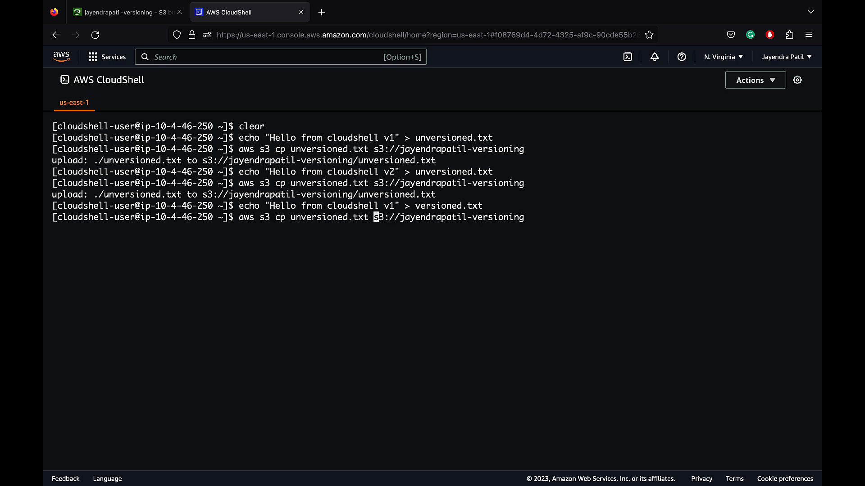
key(BackSpace)
key(BackSpace)
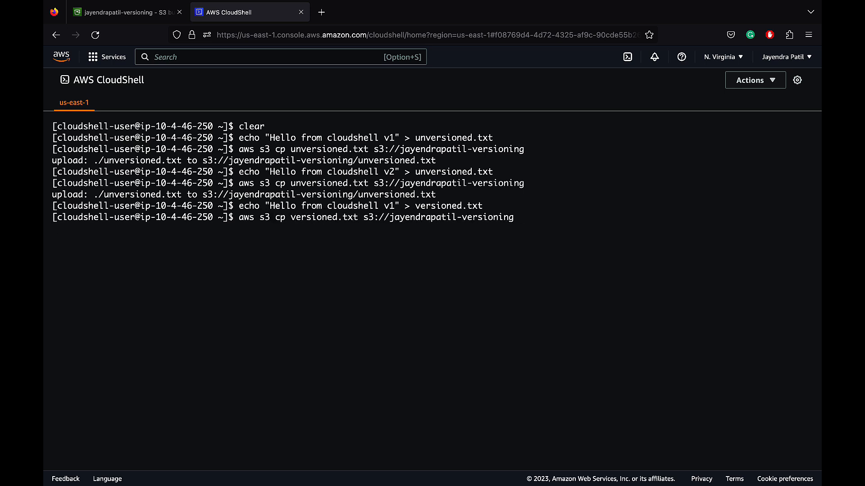
key(Return)
key(ctrl+shift+Tab)
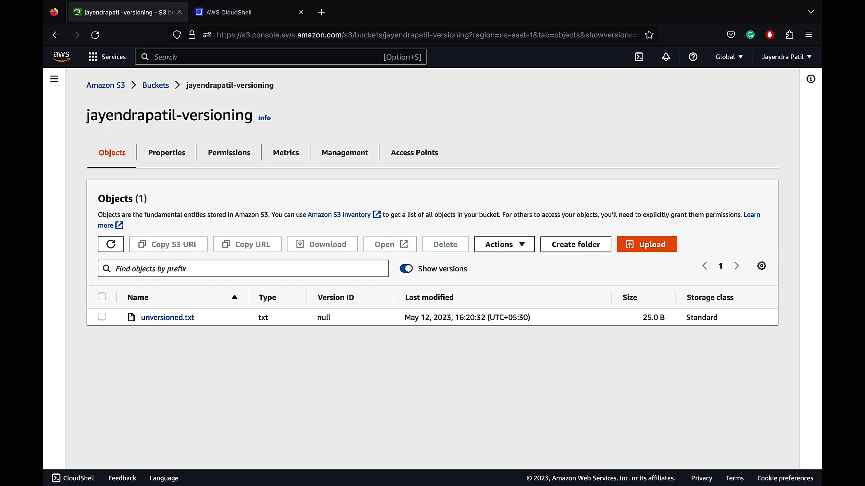
click(113, 246)
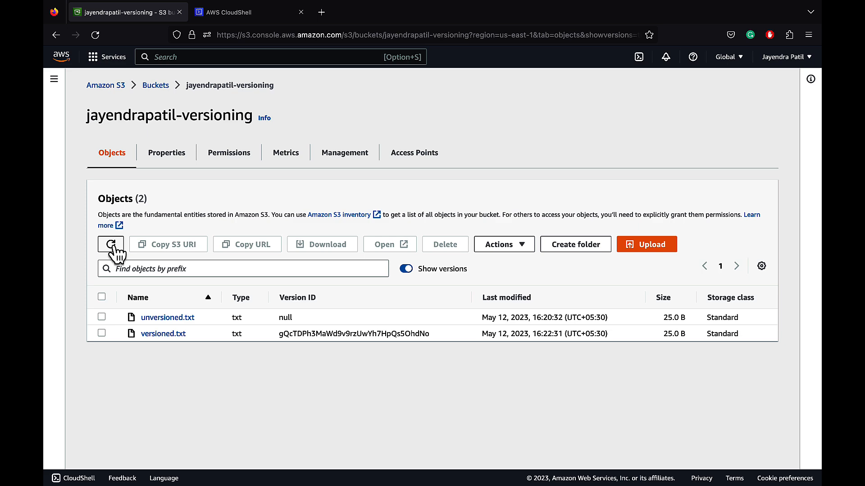
- In CloudShell, overwrite versioned.txt with the text "Hello from cloudshell v2"
key(ctrl+Tab)
key(Up)
key(Up)
key(Left)
key(Left)
key(Left)
key(Left)
key(Left)
key(Left)
key(Left)
key(Left)
key(Left)
key(Left)
key(Left)
key(Left)
key(Left)
key(Left)
key(Left)
key(Left)
key(Left)
key(BackSpace)
text(2)
key(Return)
- Upload the changed versioned.txt to the bucket again with aws s3 cp
key(Up)
key(Up)
key(Return)
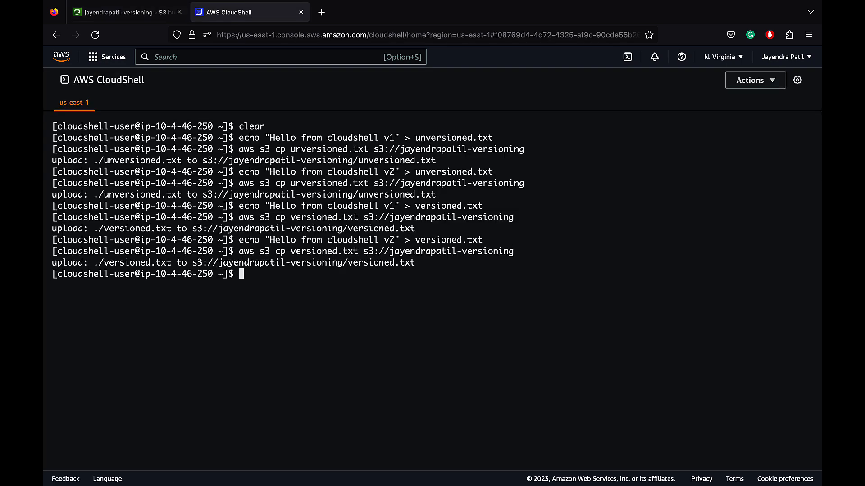
- In CloudShell, overwrite versioned.txt with the text "Hello from cloudshell v3"
key(Up)
key(Up)
key(Left)
key(Left)
key(Left)
key(Left)
key(Left)
key(Left)
key(Left)
key(Left)
key(Left)
key(Left)
key(Left)
key(Left)
key(Left)
key(Left)
key(Left)
key(Left)
key(Left)
key(BackSpace)
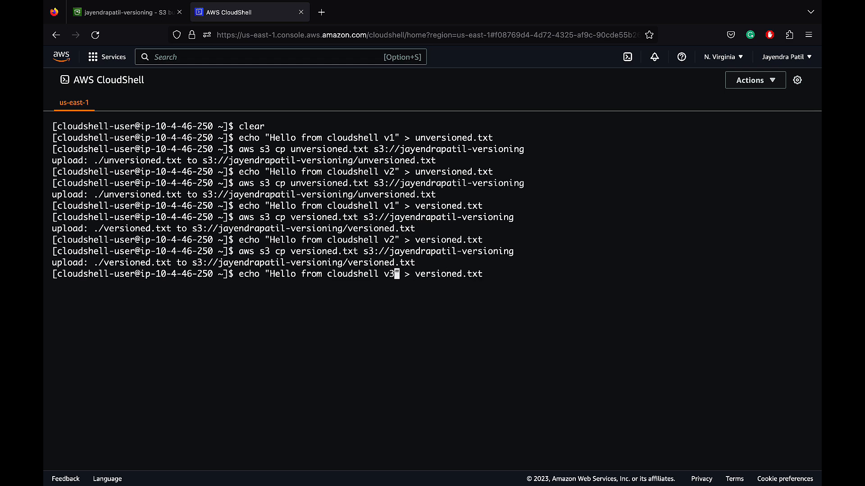
text(3)
key(Return)
- Upload versioned.txt to the bucket once more with aws s3 cp and refresh the bucket's list of object versions
key(Up)
key(Up)
key(Return)
key(ctrl+Tab)
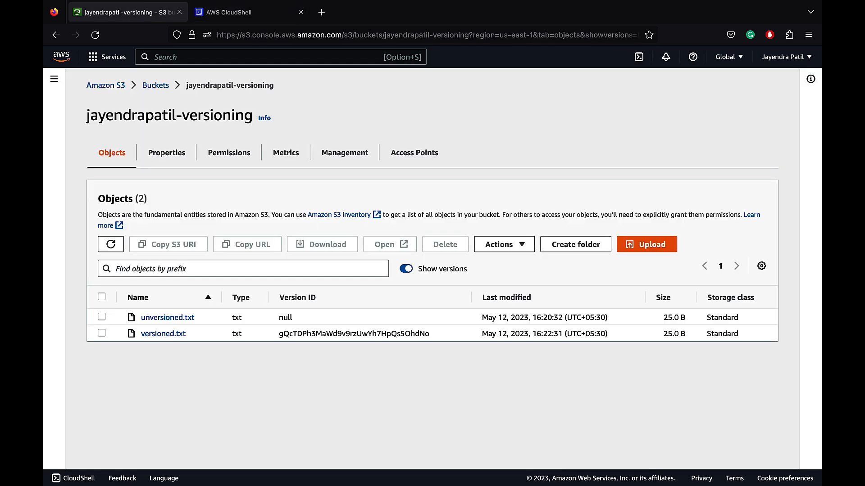
click(111, 244)
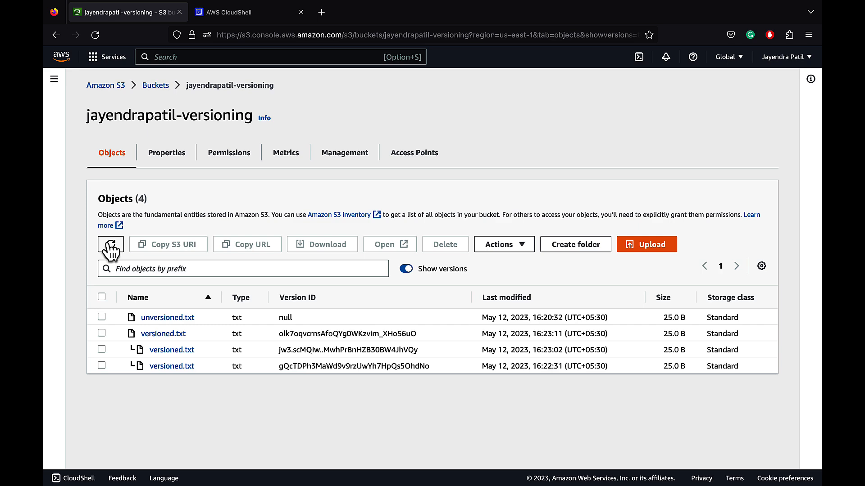
- Return to CloudShell and remove the local copy of versioned.txt with rm
key(ctrl+Tab)
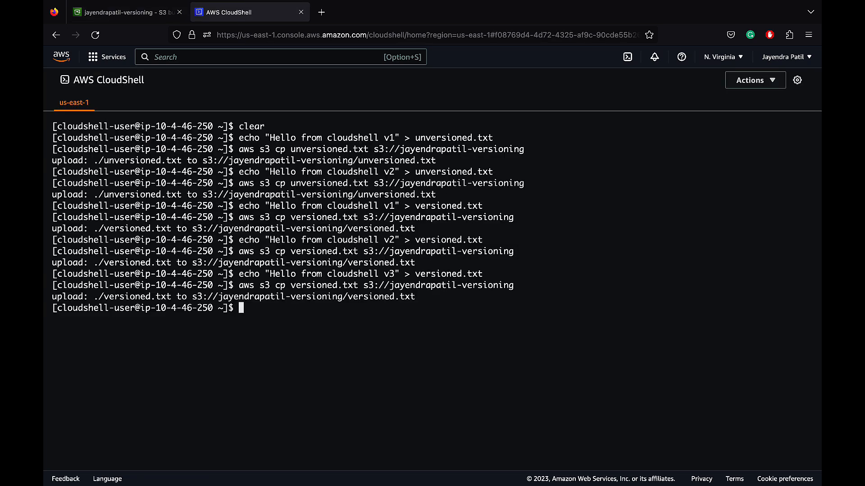
text(rm versioned.txt)
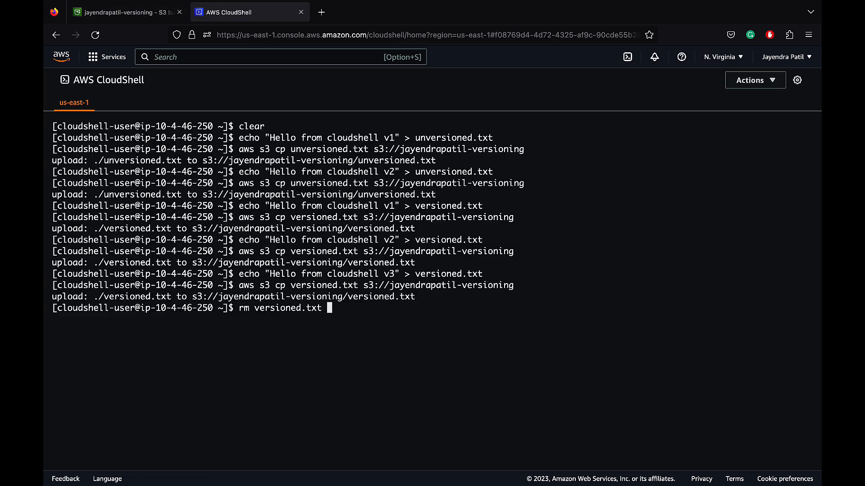
key(Return)
- Download versioned.txt from the bucket into the current directory with aws s3 cp and print its contents with cat
text(aws s3 cp s3://jayendrapatil-versioning/versioned.txt .)
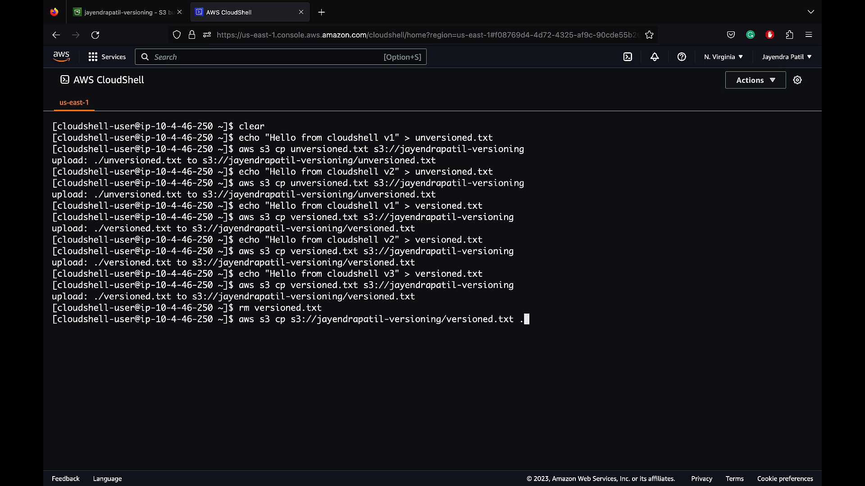
key(Return)
text(cat versioned.txt)
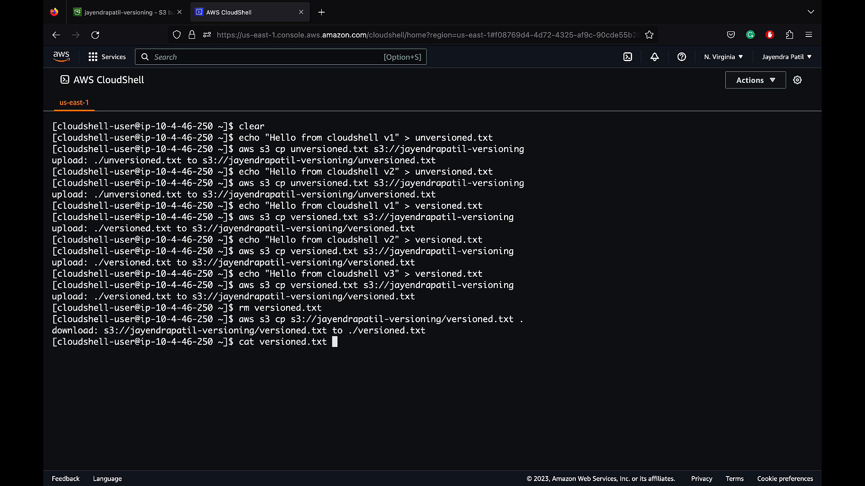
key(Return)
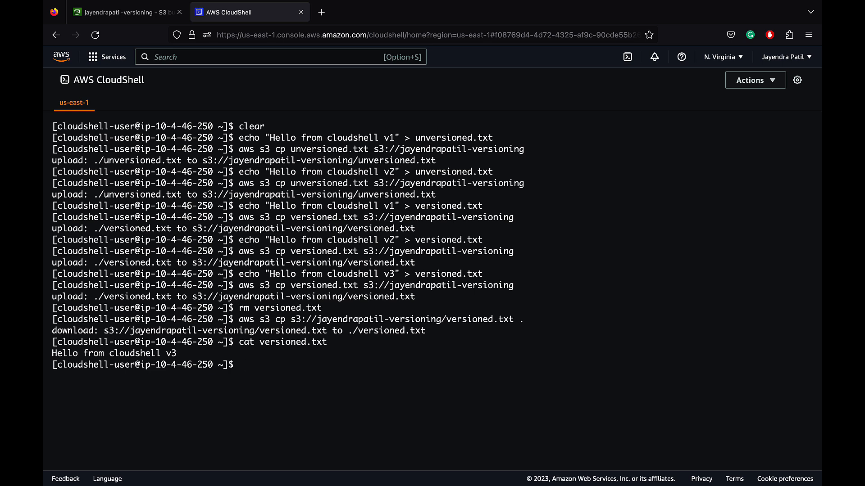
- Remove the freshly downloaded local versioned.txt with rm
text(rm ver)
key(Tab)
key(Return)
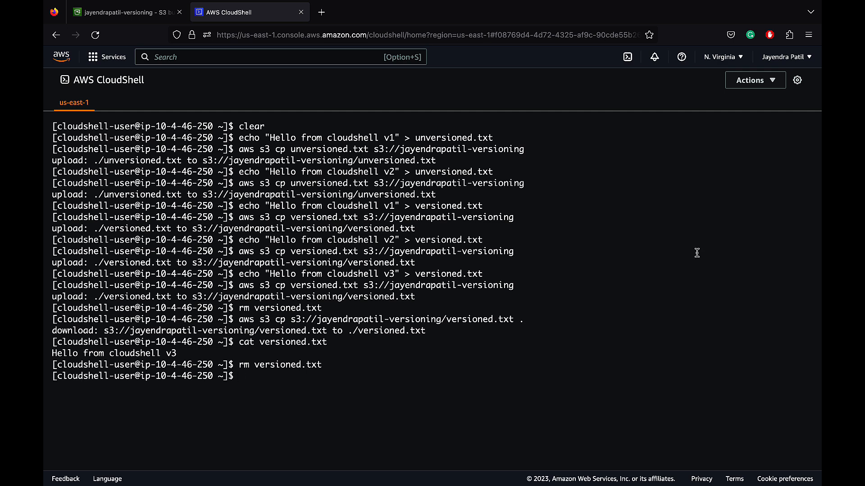
- Download the 16:23:02 version of versioned.txt with aws s3api get-object, using its version ID and saving to versioned.txt
text(aws s3api get-object --bucket jayendrapatil-versioning --key versioned.txt --version-id)
click(144, 15)
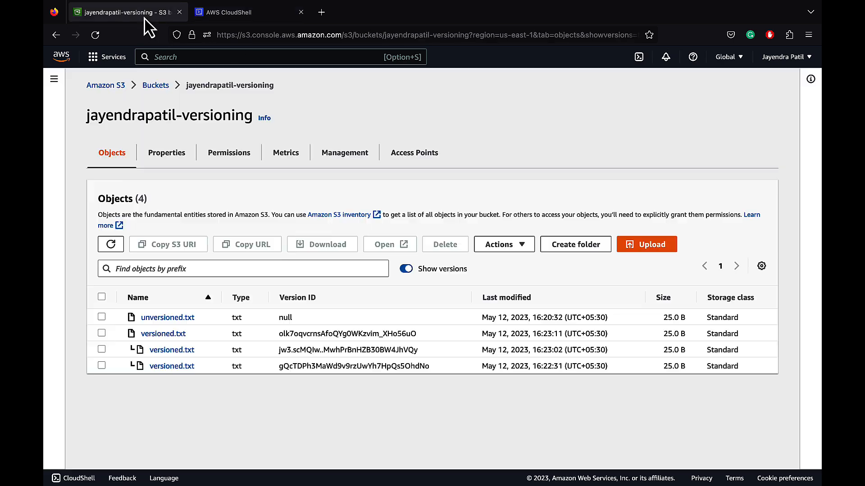
drag(421, 350, 277, 350)
key(super+c)
click(225, 12)
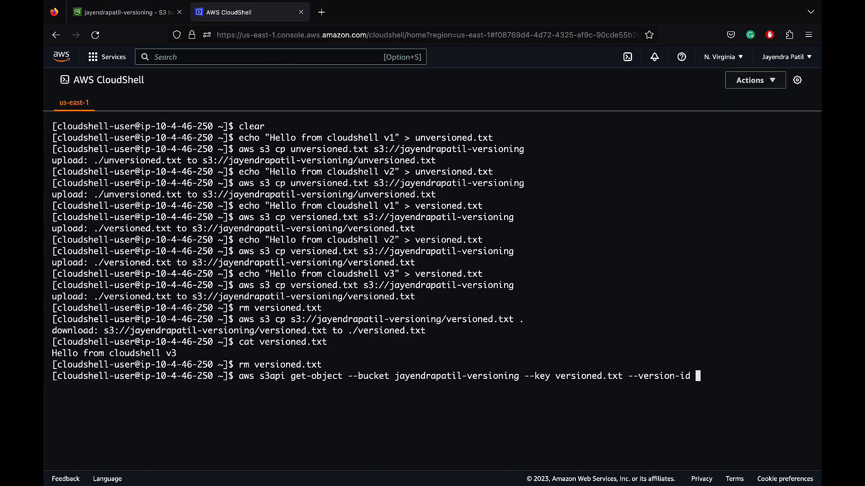
key(super+v)
text(versioned.)
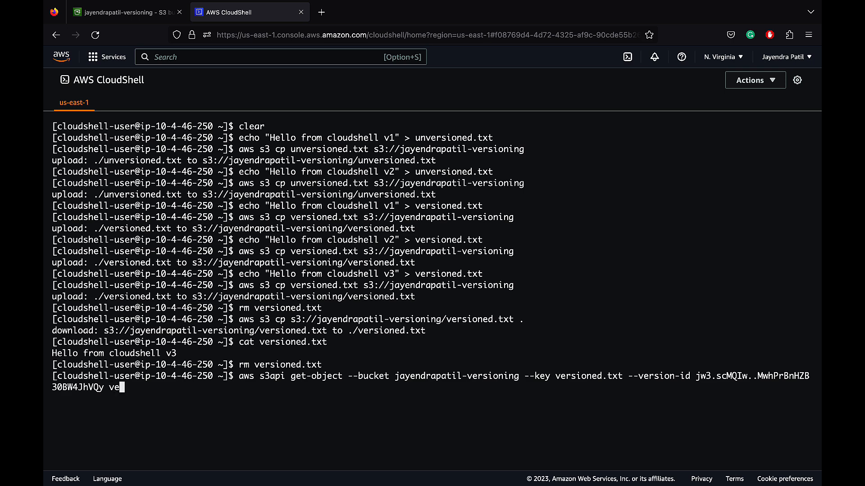
text(txt)
key(Return)
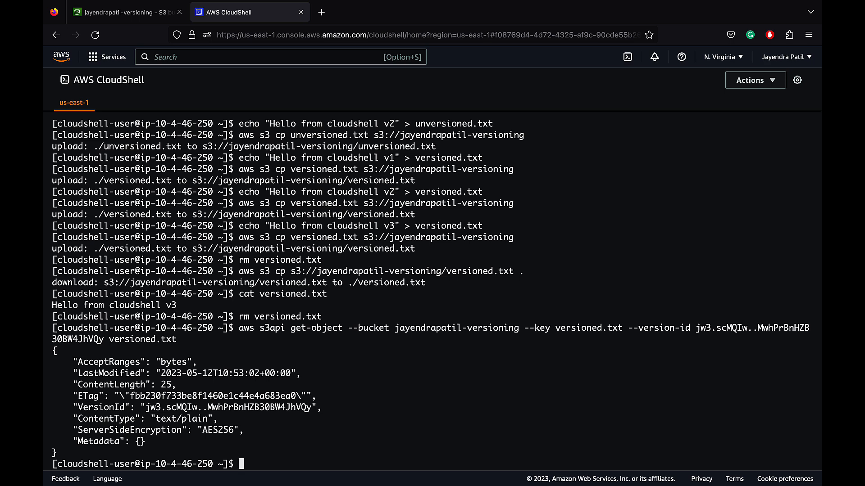
- Print the contents of the retrieved older version of versioned.txt with cat
key(Up)
key(Up)
key(Up)
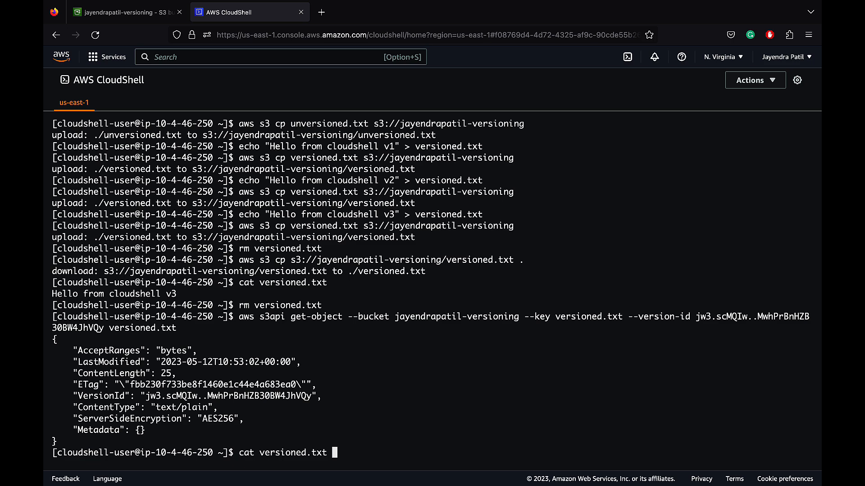
key(Return)
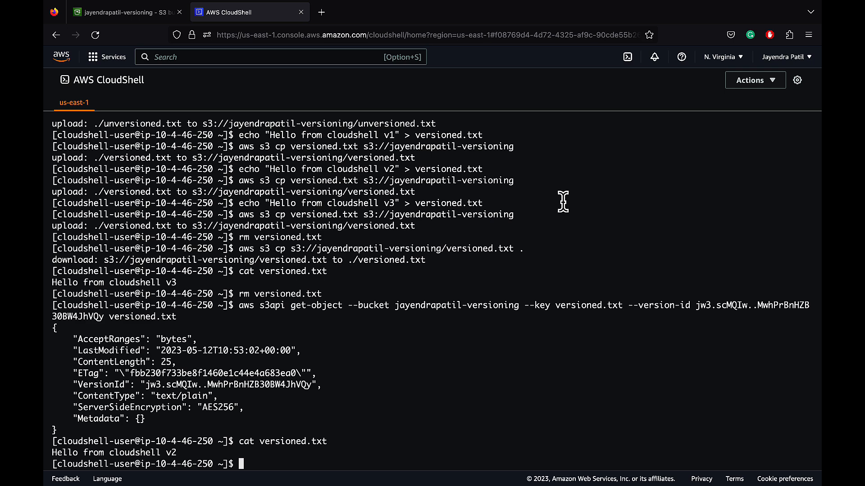
- Clear the terminal, delete unversioned.txt from the bucket with aws s3 rm, and refresh the bucket's version list
text(clear)
key(Return)
text(aws s3 rm  s3://jayendrapatil-versioning/unversioned.txt)
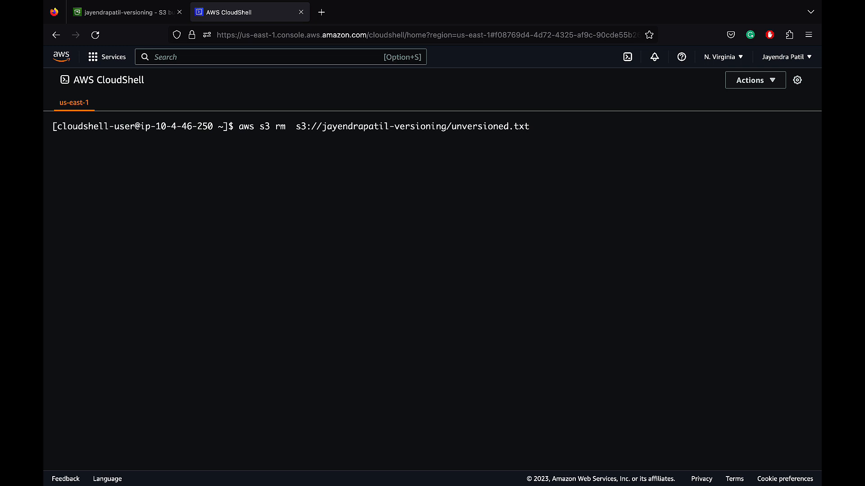
key(Return)
key(ctrl+Tab)
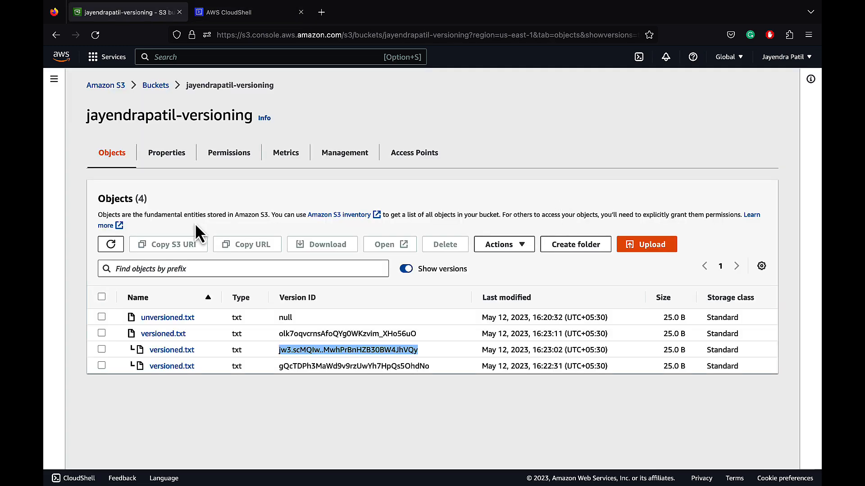
click(111, 245)
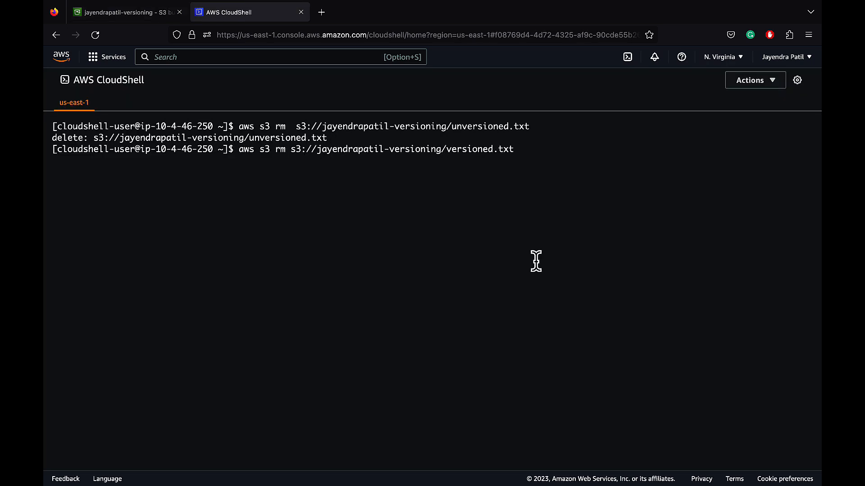
- Delete versioned.txt from the bucket with aws s3 rm and refresh the bucket's version list
key(Return)
key(ctrl+Tab)
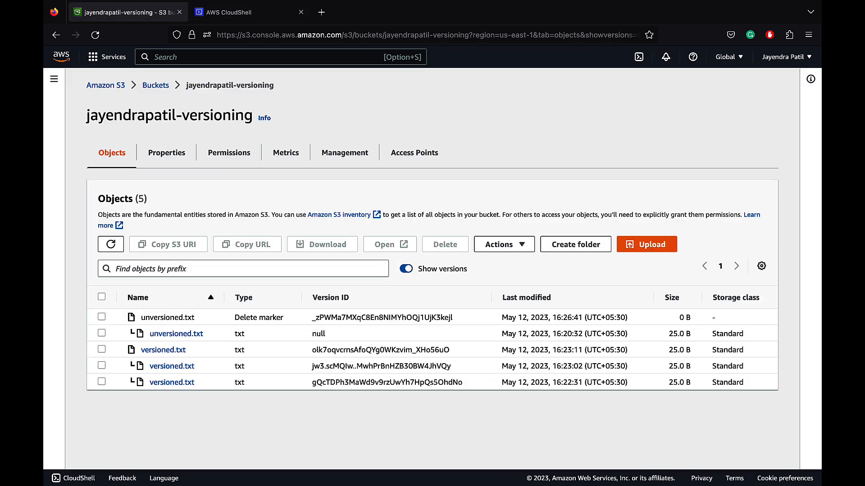
click(111, 245)
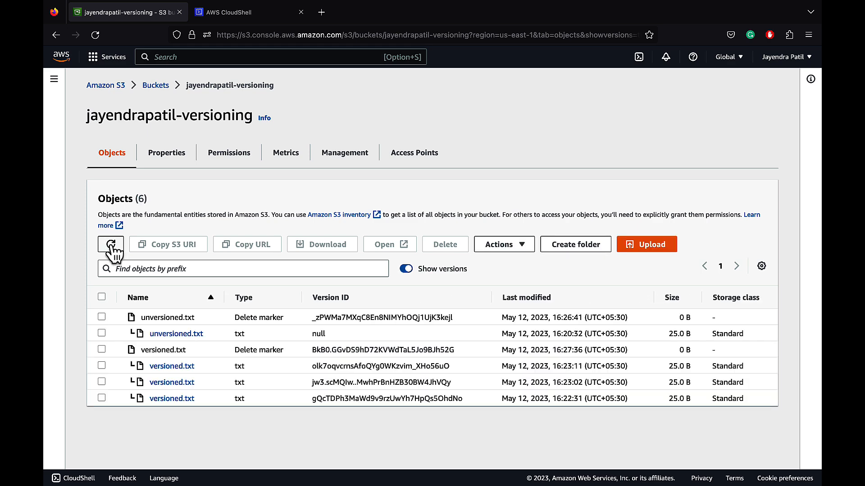
- In CloudShell, try to download the deleted versioned.txt from the bucket with aws s3 cp
key(ctrl+Tab)
key(super+Tab)
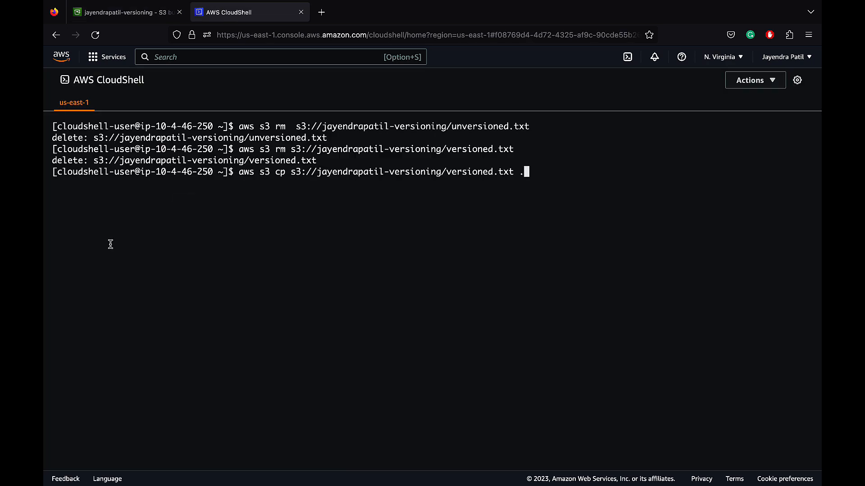
key(Return)
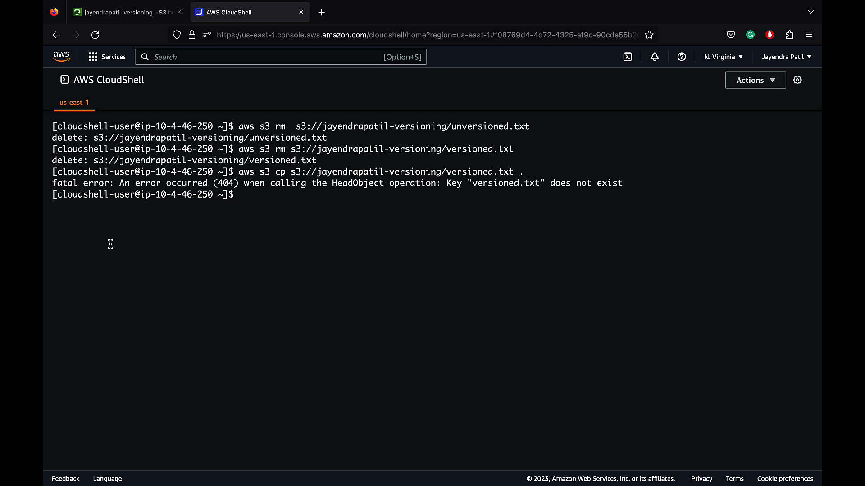
- Permanently delete the 16:23:02 version of versioned.txt with aws s3api delete-object and its version ID, and refresh the version list
text(aws s3api delete-object --bucket jayendrapatil-versioning --key versioned.txt --version-id)
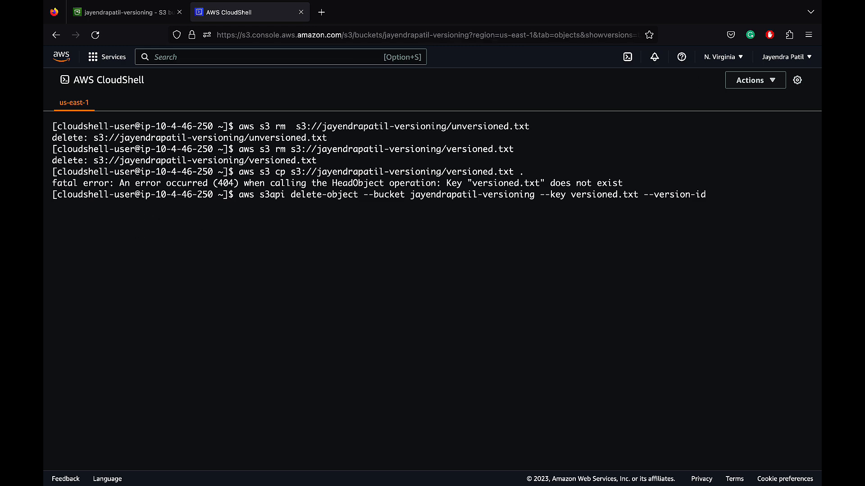
click(128, 12)
drag(312, 383, 449, 382)
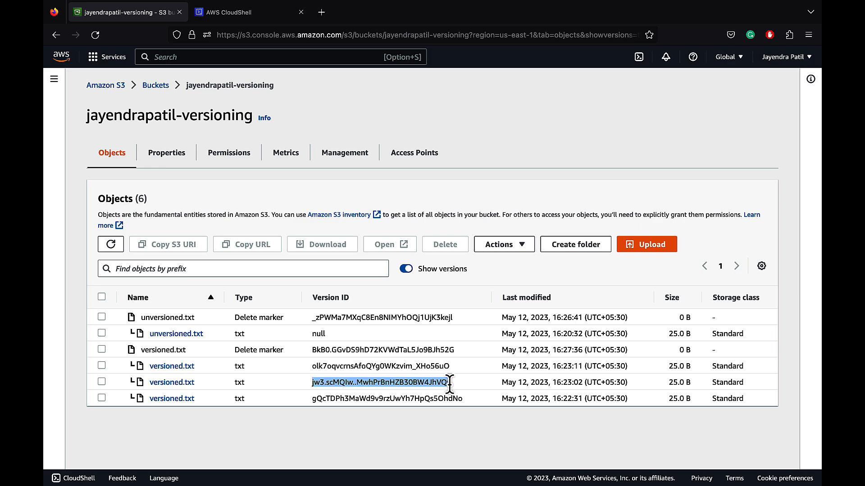
key(super+c)
key(ctrl+Tab)
key(super+v)
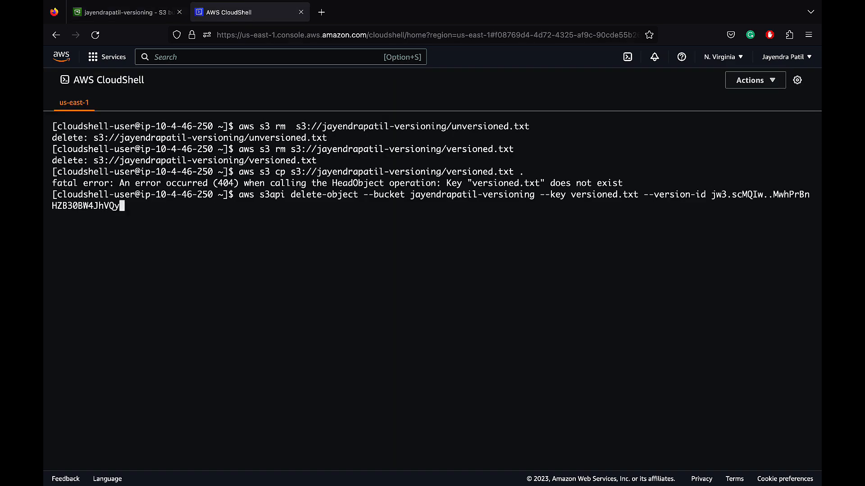
key(Return)
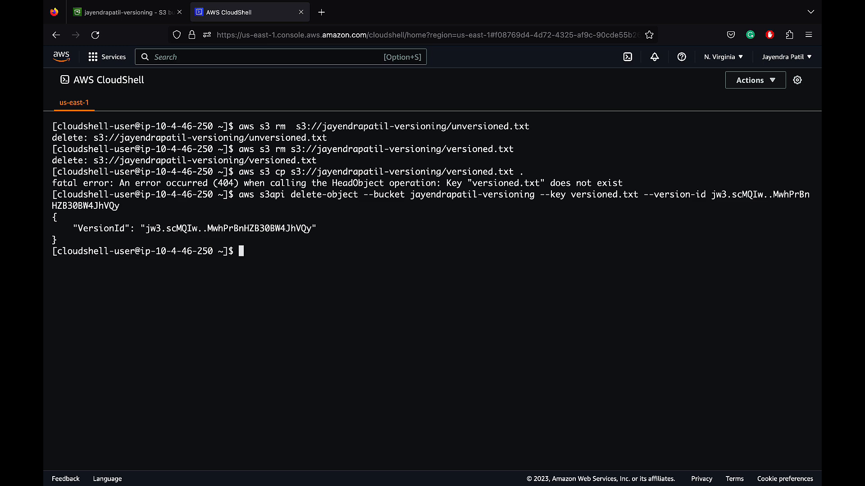
key(ctrl+Tab)
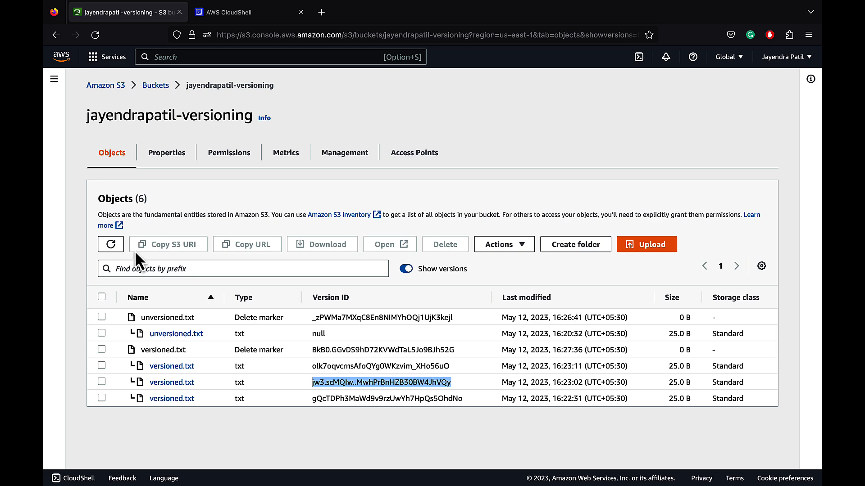
click(111, 244)
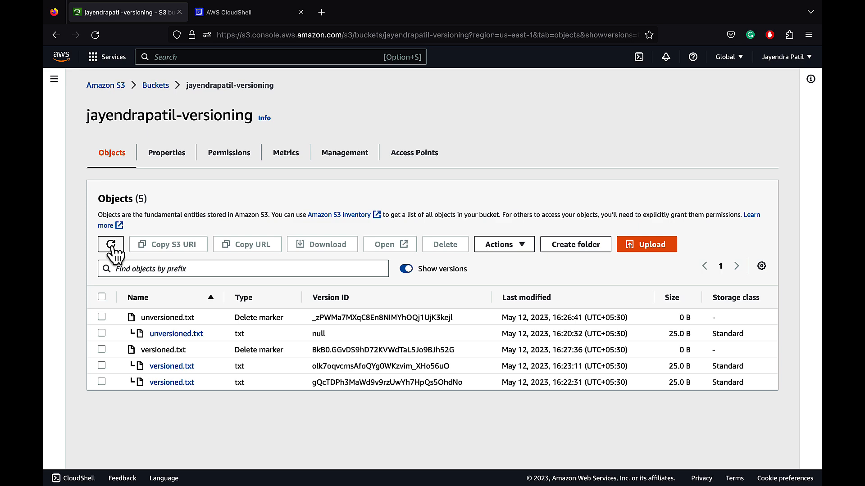
- On a cleared terminal, remove versioned.txt's delete marker with aws s3api delete-object and the marker's version ID, and refresh the version list
key(ctrl+Tab)
key(ctrl+l)
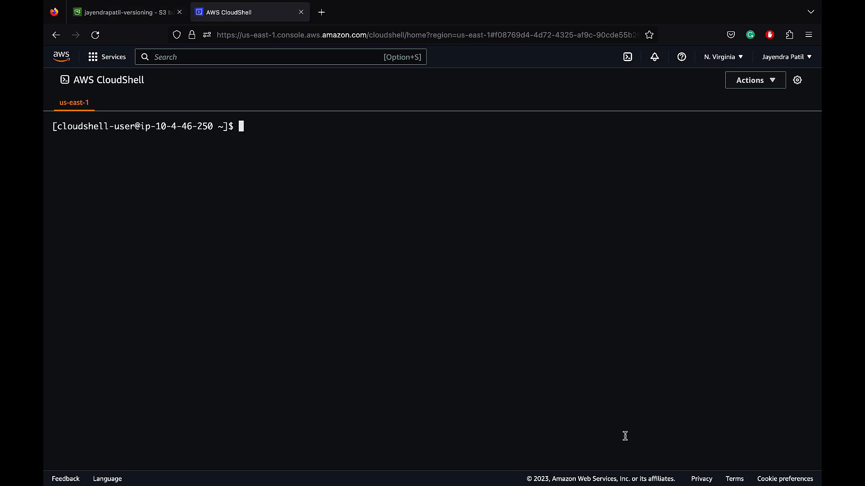
key(super+v)
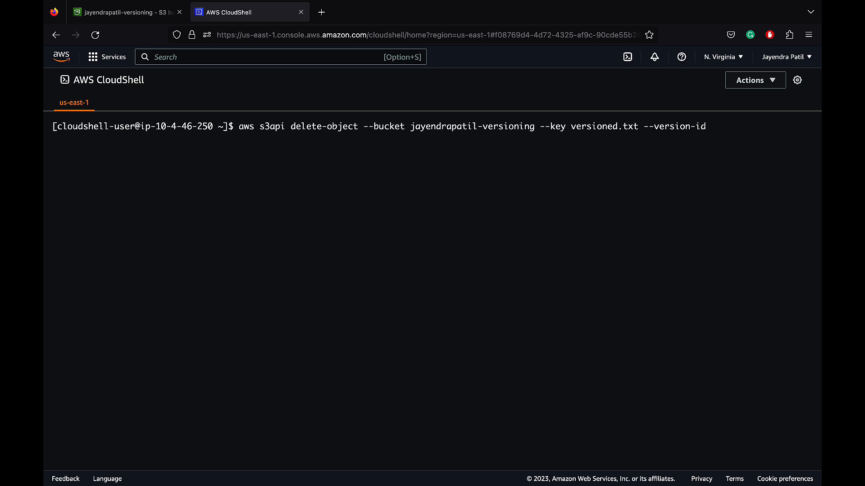
key(ctrl+Tab)
drag(312, 350, 452, 350)
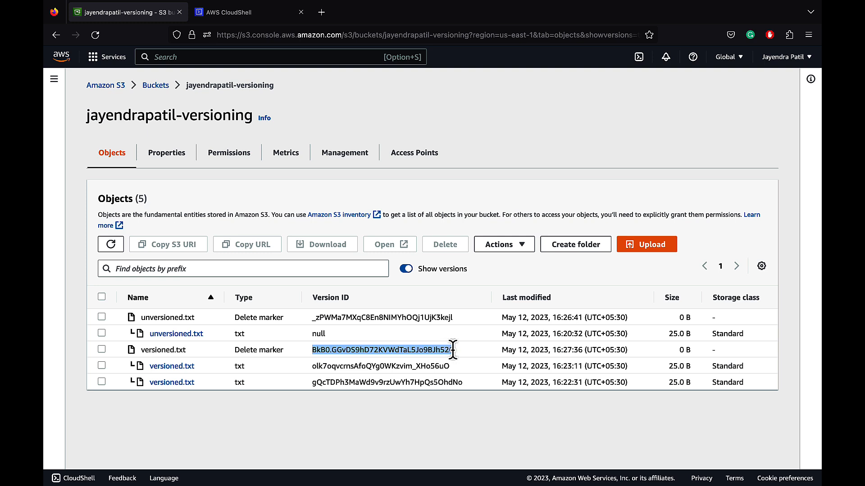
key(ctrl+Tab)
key(super+v)
key(Return)
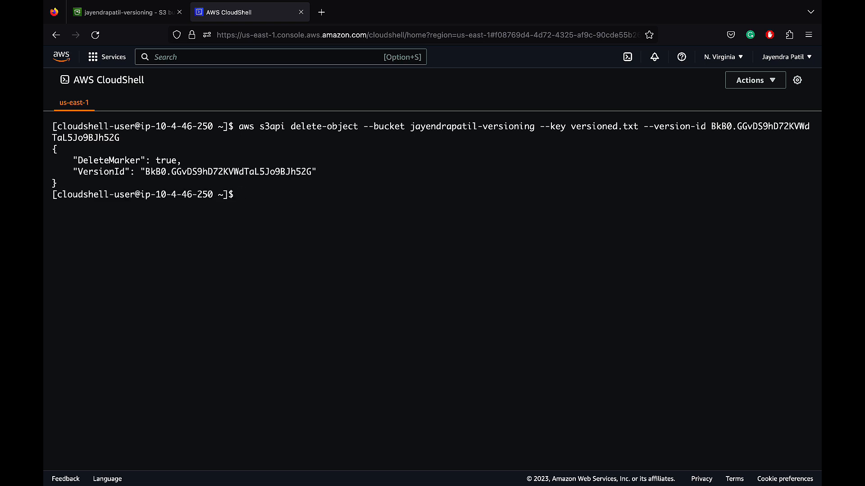
key(ctrl+shift+Tab)
click(111, 244)
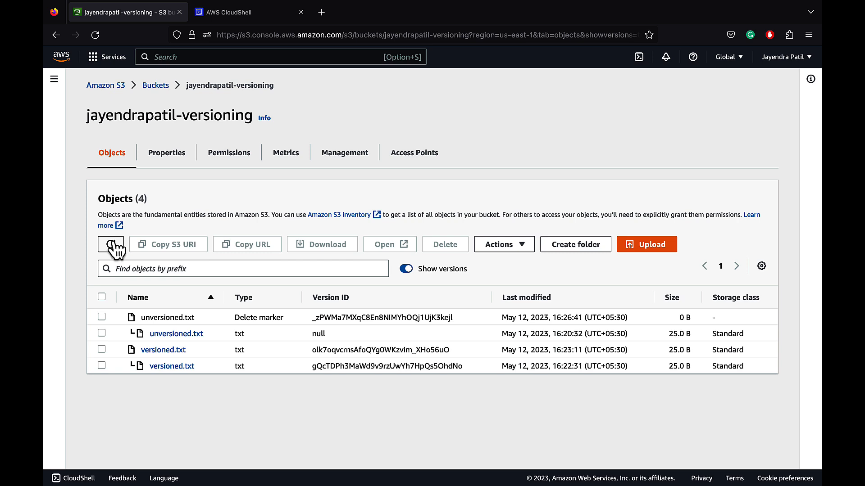
key(ctrl+Tab)
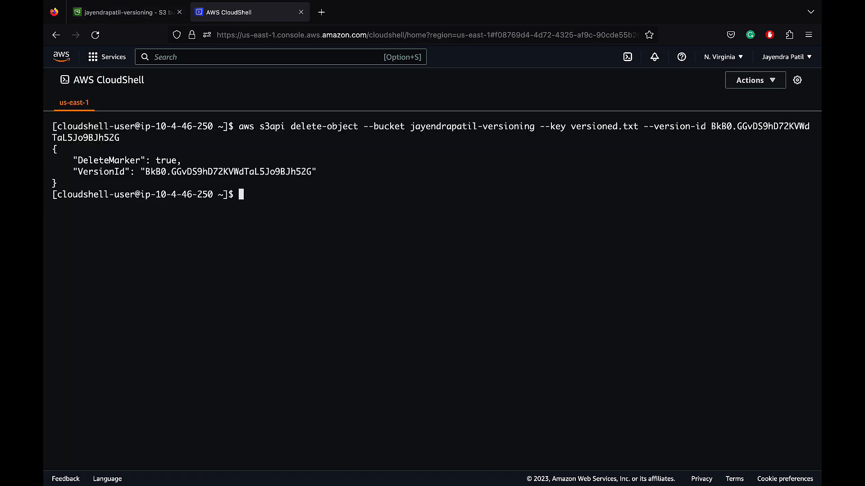